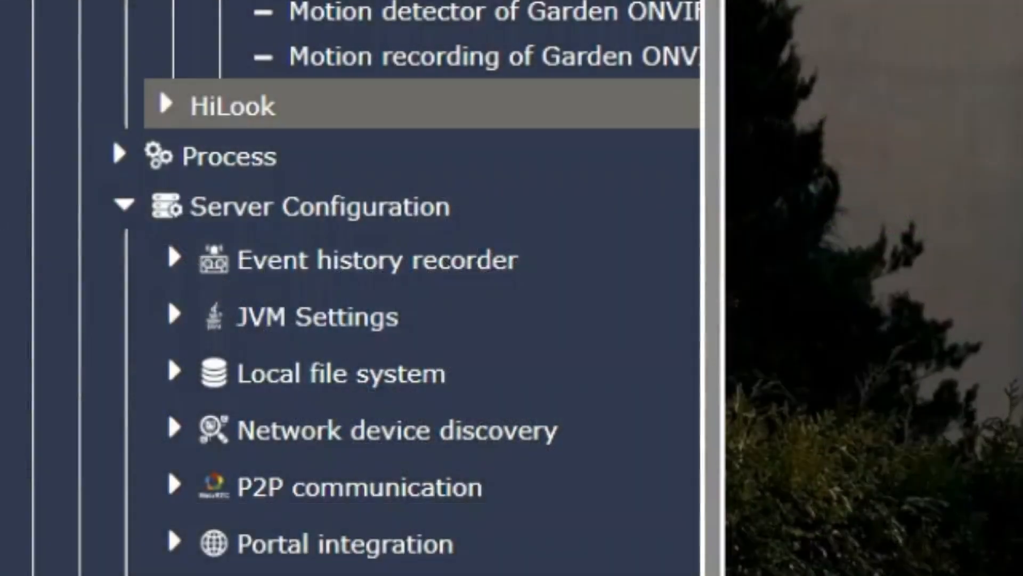
Open the event history recorder and pick a motion recording of Garden ONVIF on its timeline
{"action": "left_click", "coordinate": [487, 279]}
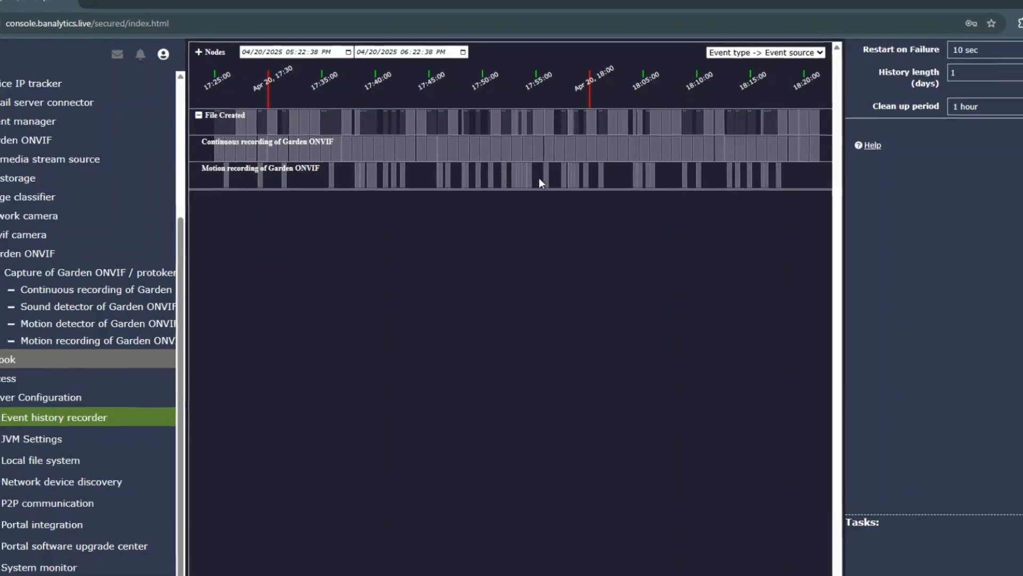
{"action": "left_click", "coordinate": [544, 176]}
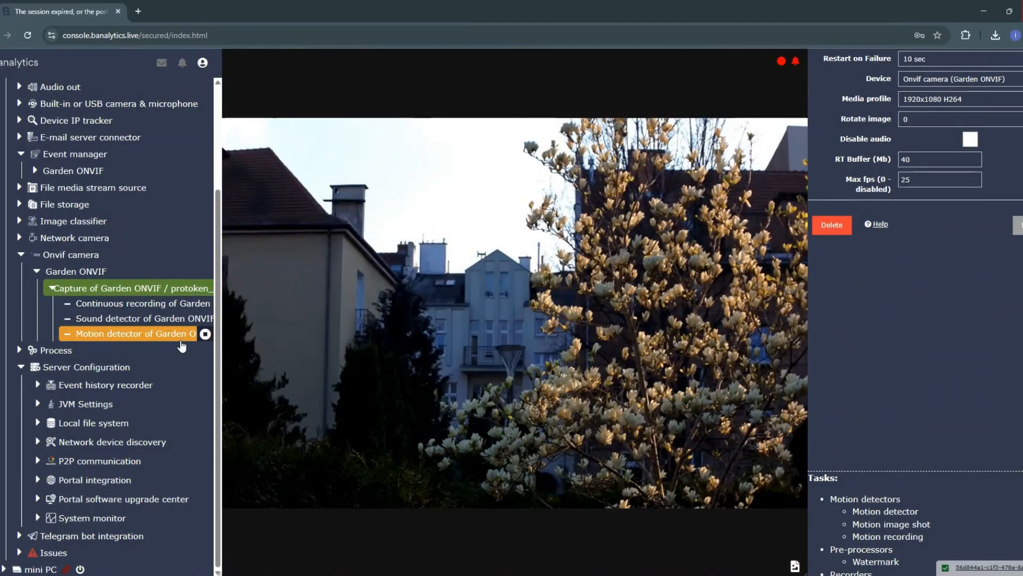
Check the Garden ONVIF motion detector, and select the parent capture to start a new Motion recording task
{"action": "left_click", "coordinate": [182, 339]}
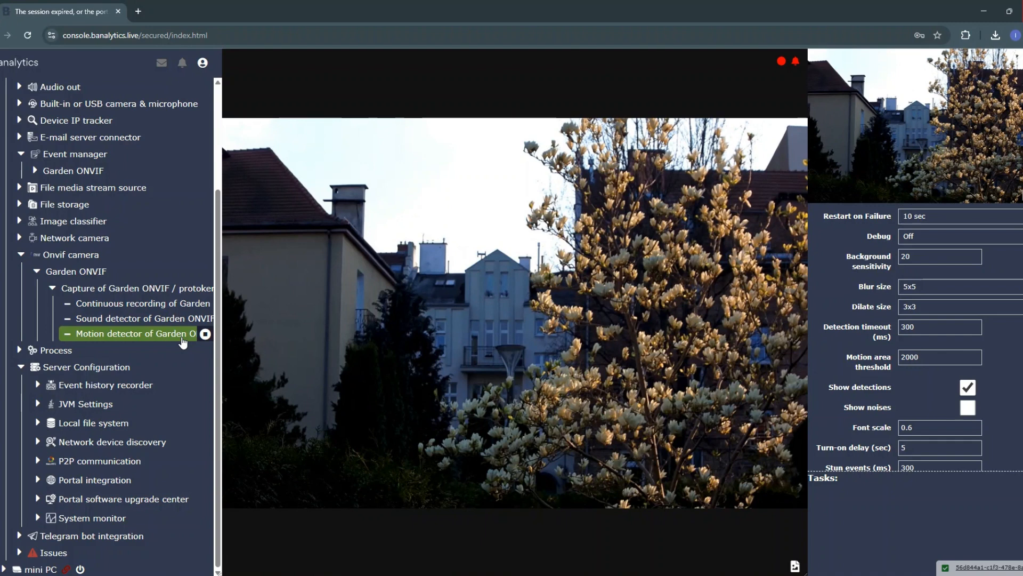
{"action": "left_click", "coordinate": [162, 293]}
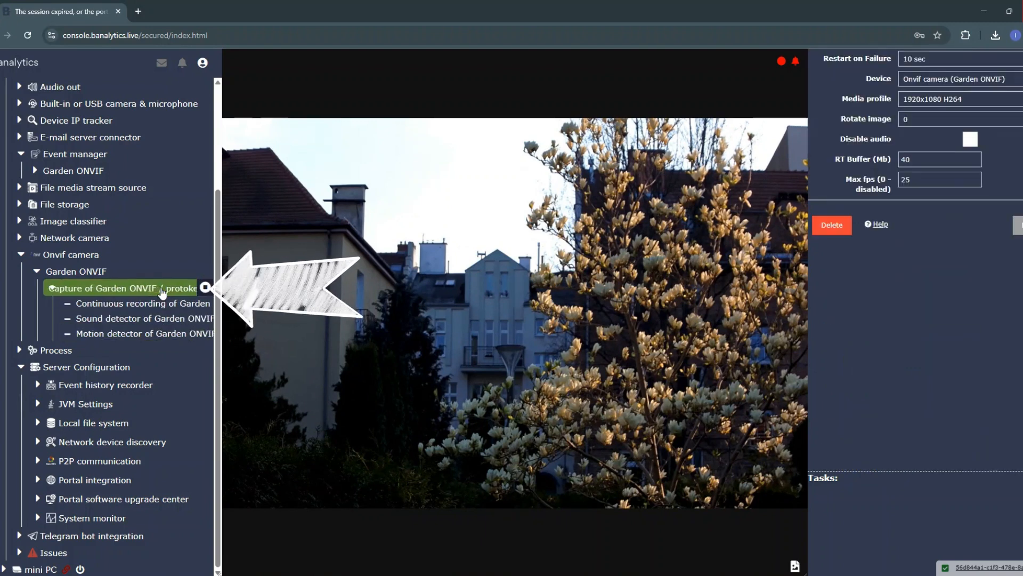
{"action": "scroll", "coordinate": [954, 514], "scroll_direction": "down", "scroll_amount": 2}
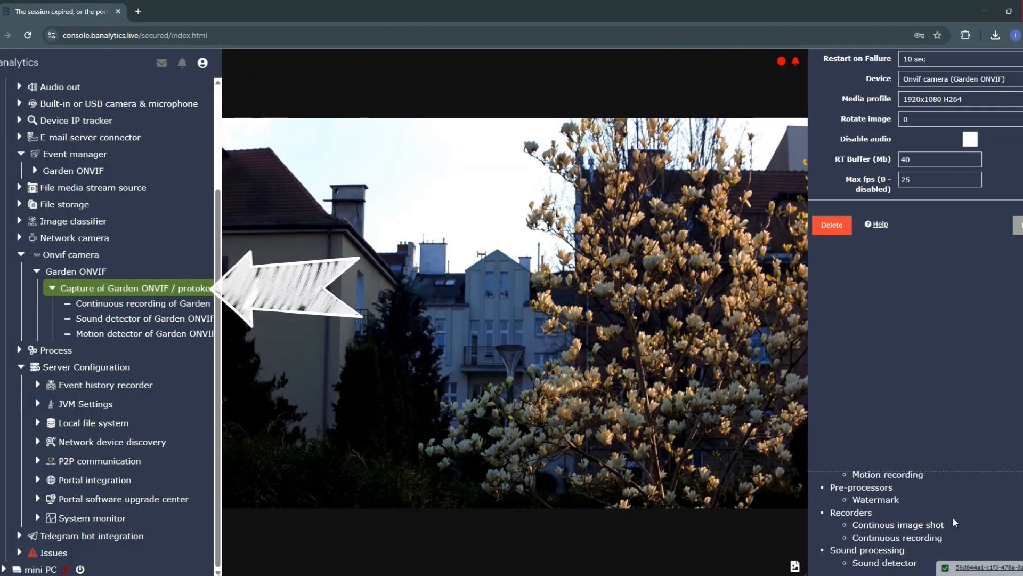
{"action": "scroll", "coordinate": [929, 524], "scroll_direction": "up", "scroll_amount": 2}
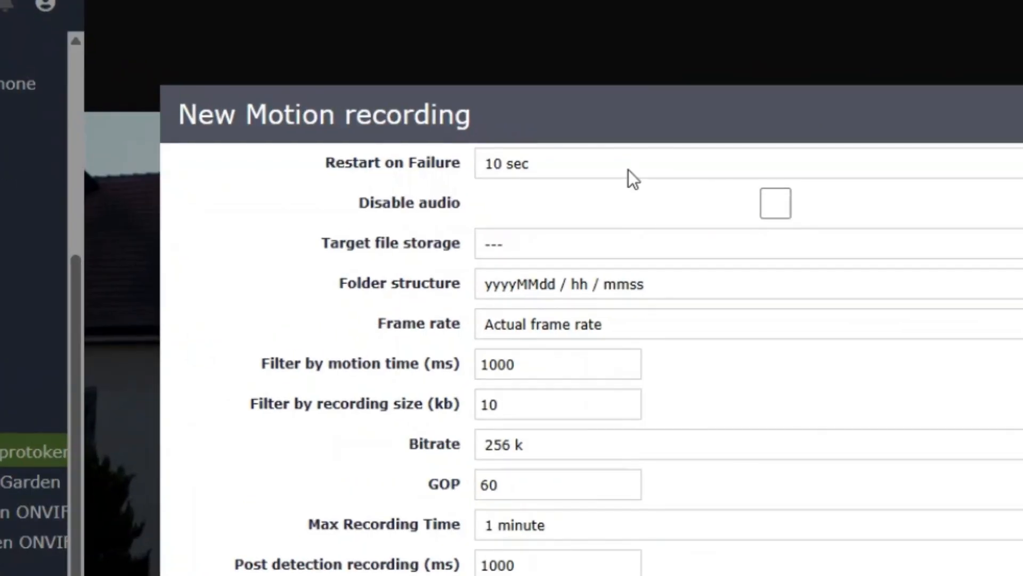
Set the new motion recording to restart on failure after 10 sec, disable audio, and store files in File storage (ONVIF motion recording)
{"action": "left_click", "coordinate": [629, 170]}
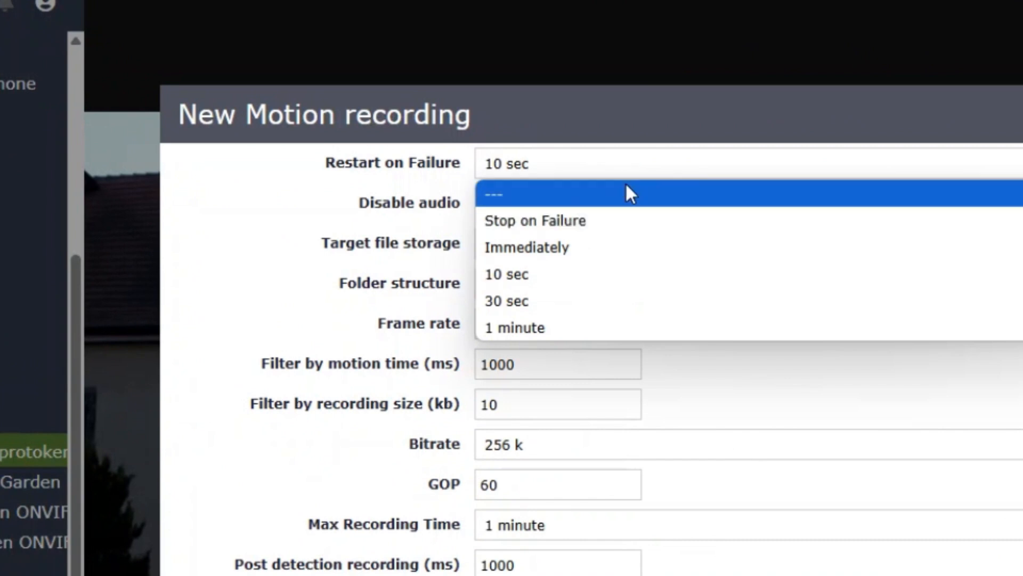
{"action": "left_click", "coordinate": [629, 276]}
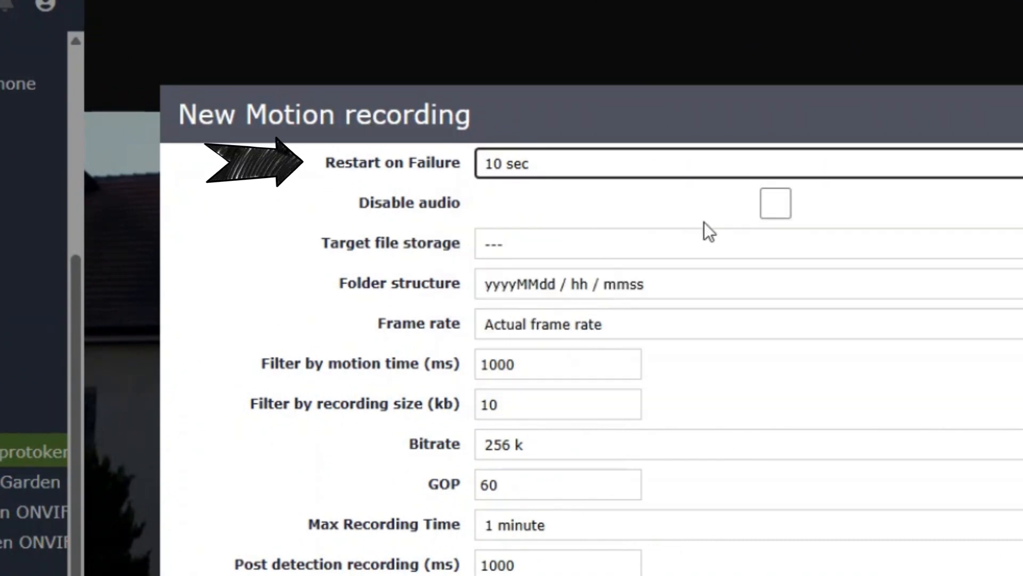
{"action": "left_click", "coordinate": [775, 206]}
{"action": "left_click", "coordinate": [595, 251]}
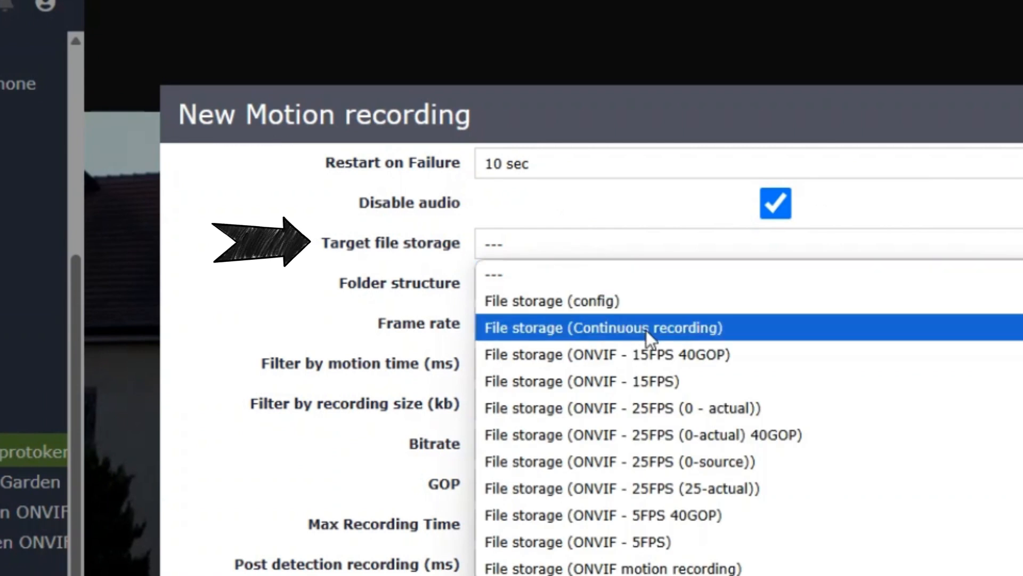
{"action": "left_click", "coordinate": [679, 567]}
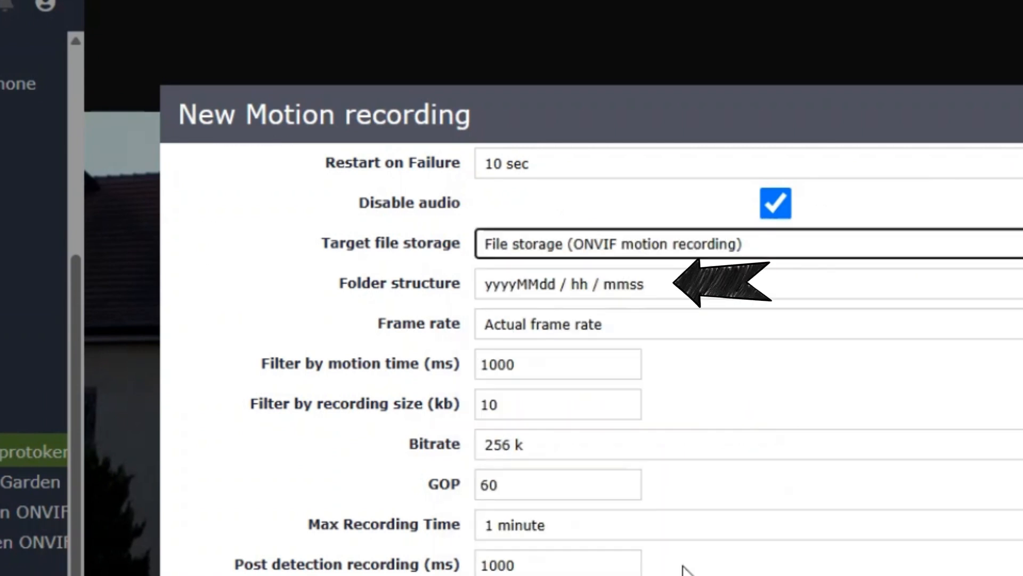
{"action": "left_click", "coordinate": [657, 286]}
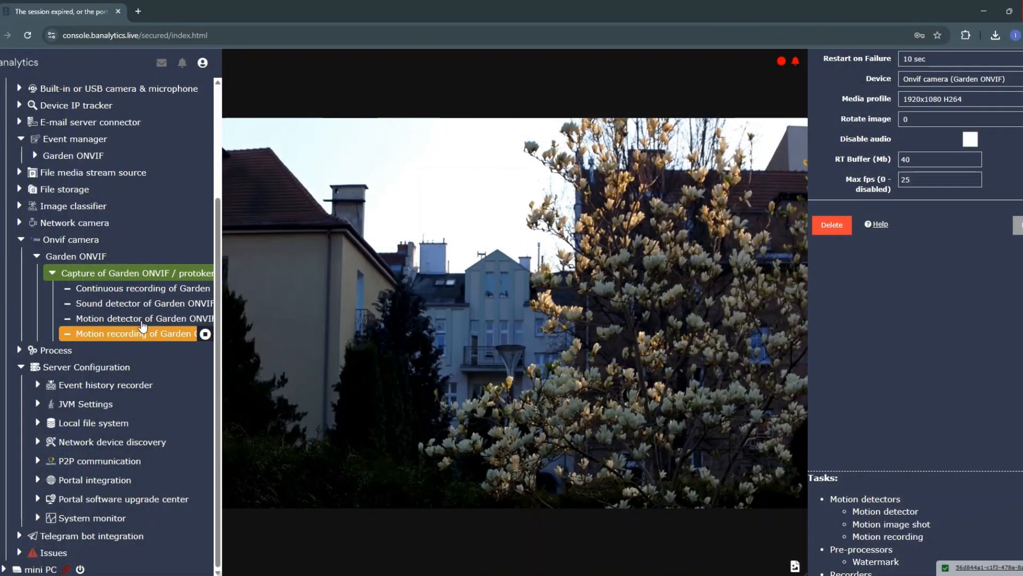
Open the Garden ONVIF motion recording task and view hour folder 18 under 2025-04-20
{"action": "left_click", "coordinate": [130, 333]}
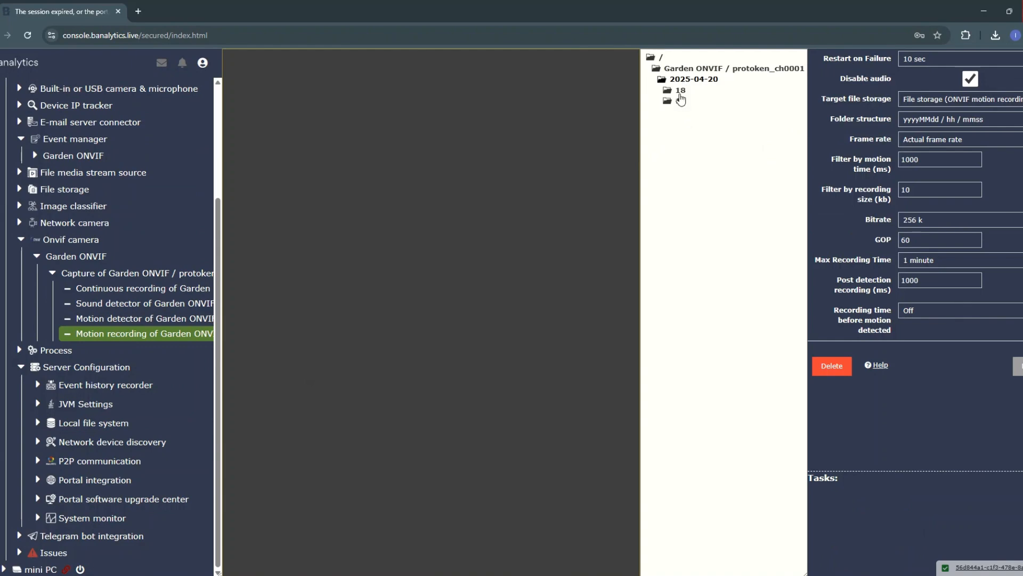
{"action": "left_click", "coordinate": [680, 96]}
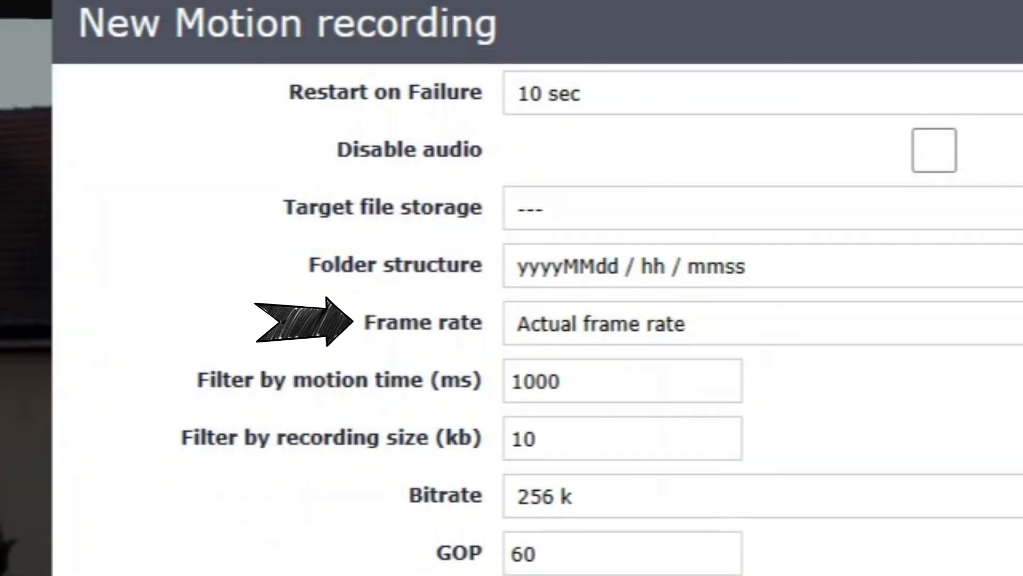
Set the new motion recording's frame rate to Source frame rate and choose a bitrate above 768 k
{"action": "left_click", "coordinate": [732, 329]}
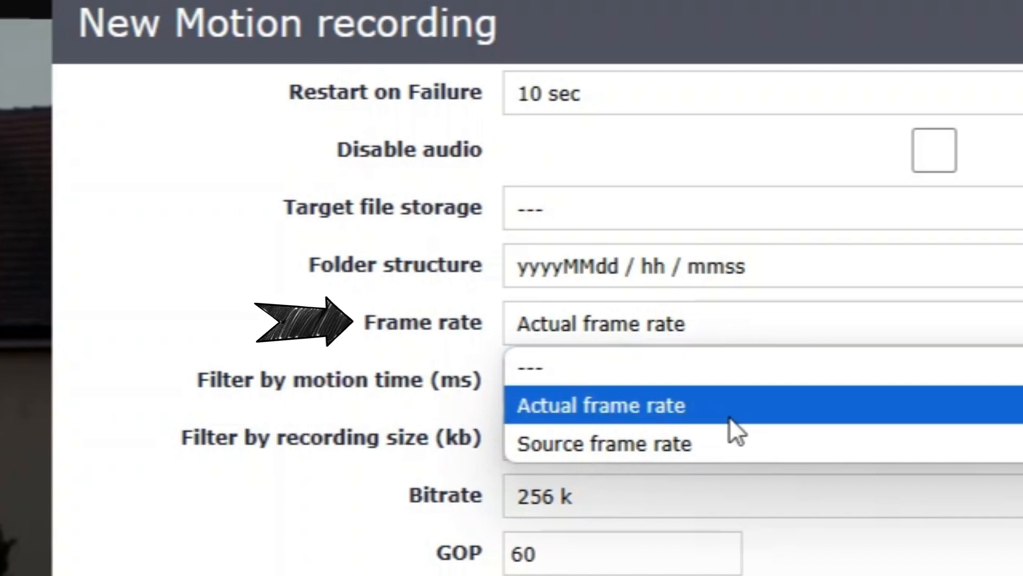
{"action": "left_click", "coordinate": [737, 443]}
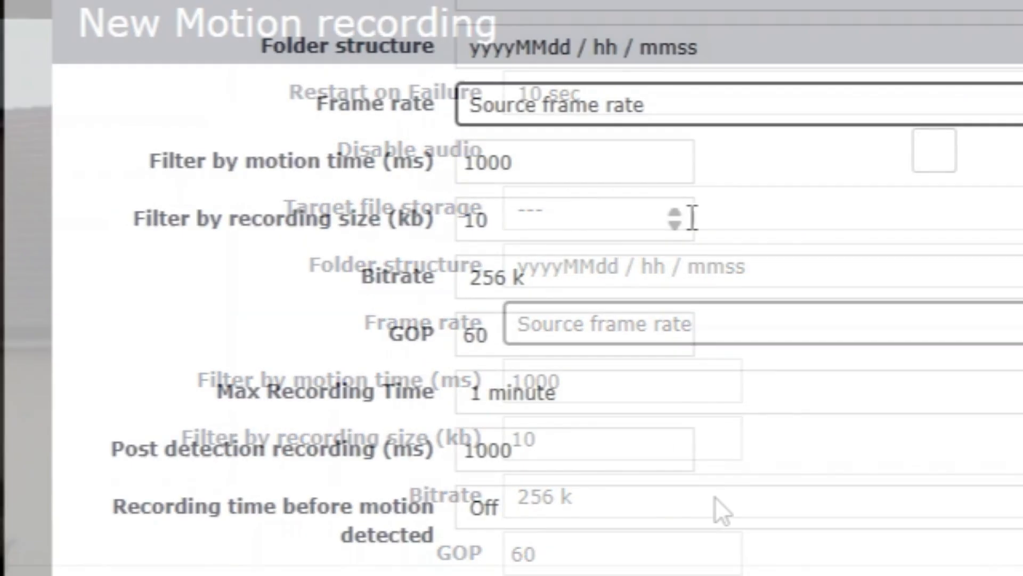
{"action": "left_click", "coordinate": [668, 278]}
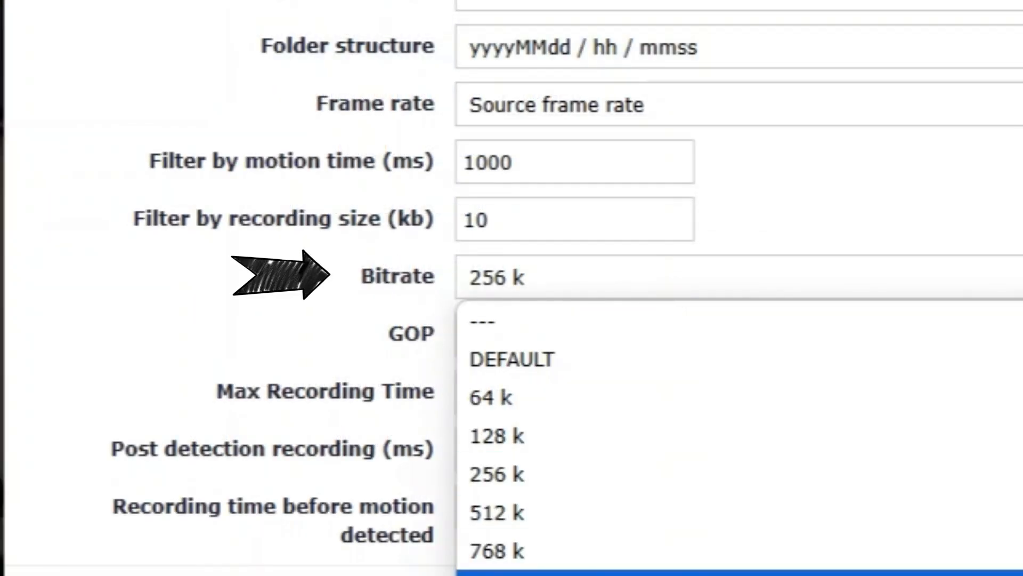
{"action": "left_click", "coordinate": [667, 573]}
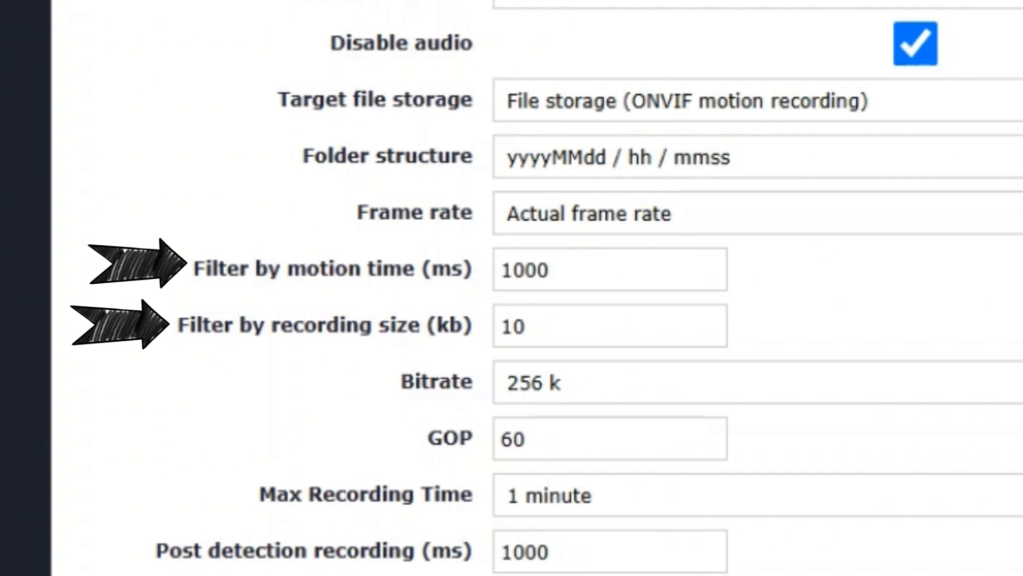
Set post detection recording to 10000 ms and recording time before motion detected to 2 seconds
{"action": "left_click", "coordinate": [586, 276]}
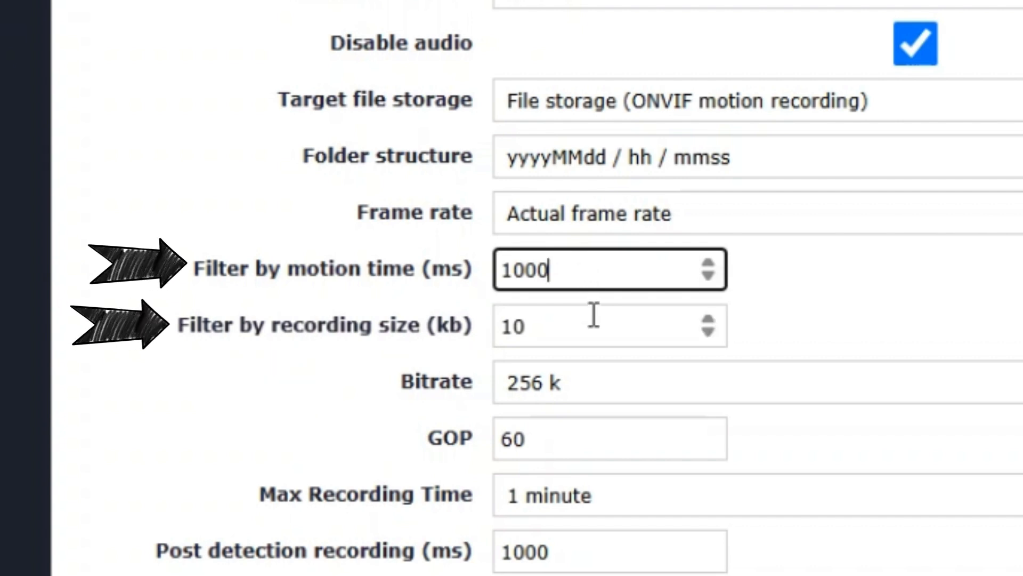
{"action": "left_click", "coordinate": [597, 331]}
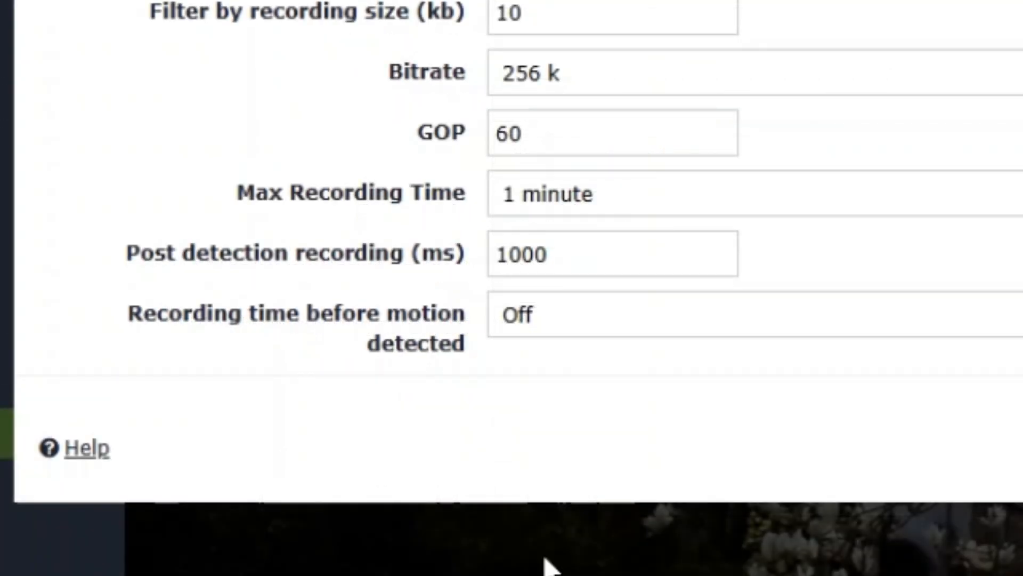
{"action": "left_click", "coordinate": [564, 185]}
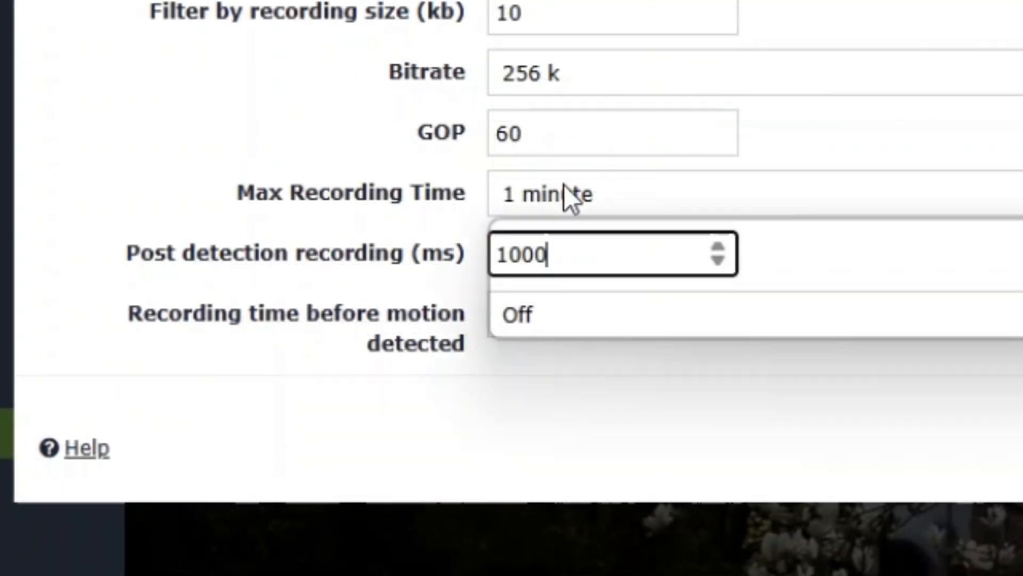
{"action": "left_click", "coordinate": [638, 197]}
{"action": "left_click", "coordinate": [643, 252]}
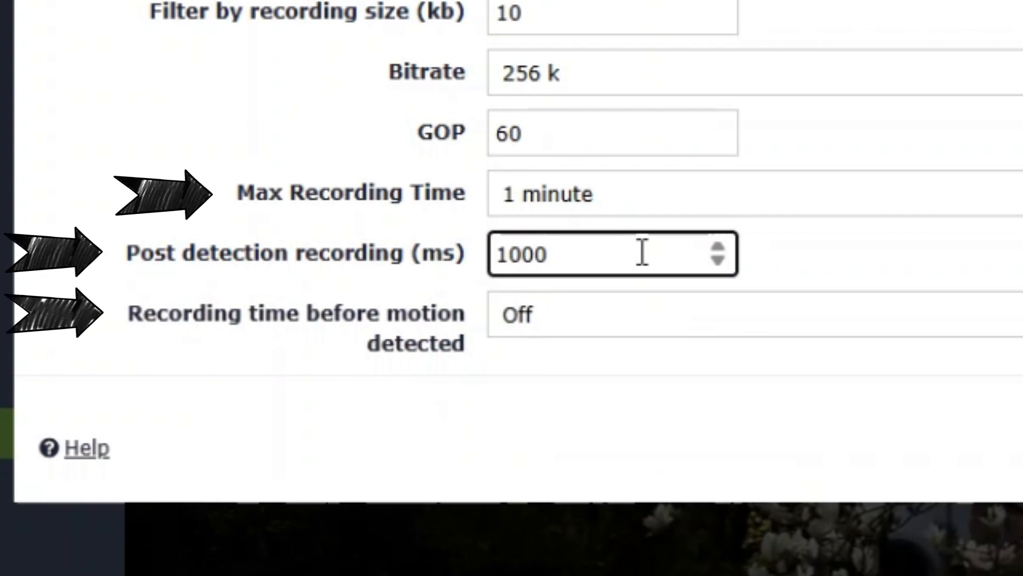
{"action": "type", "text": "0"}
{"action": "left_click", "coordinate": [622, 325]}
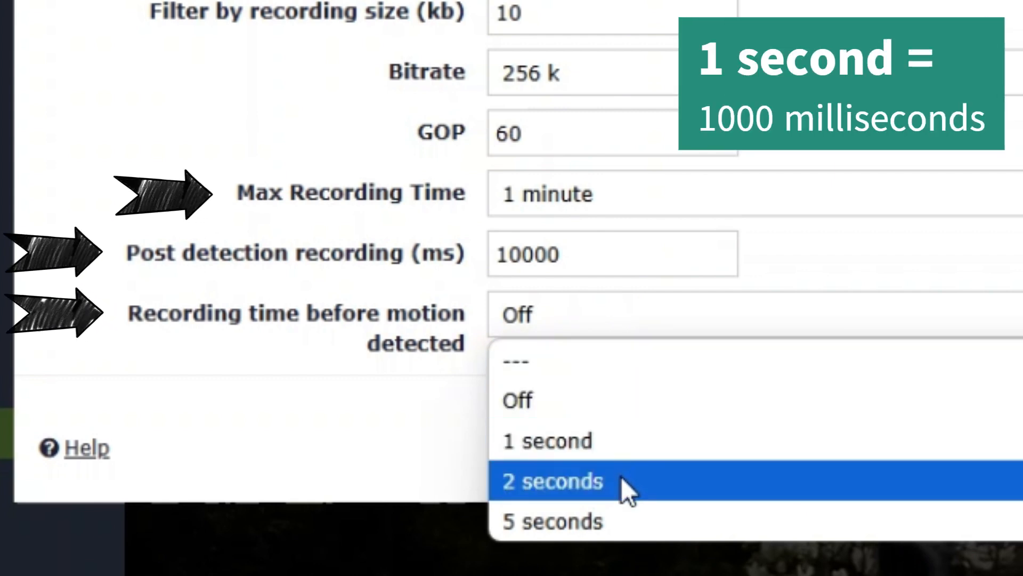
{"action": "left_click", "coordinate": [621, 481]}
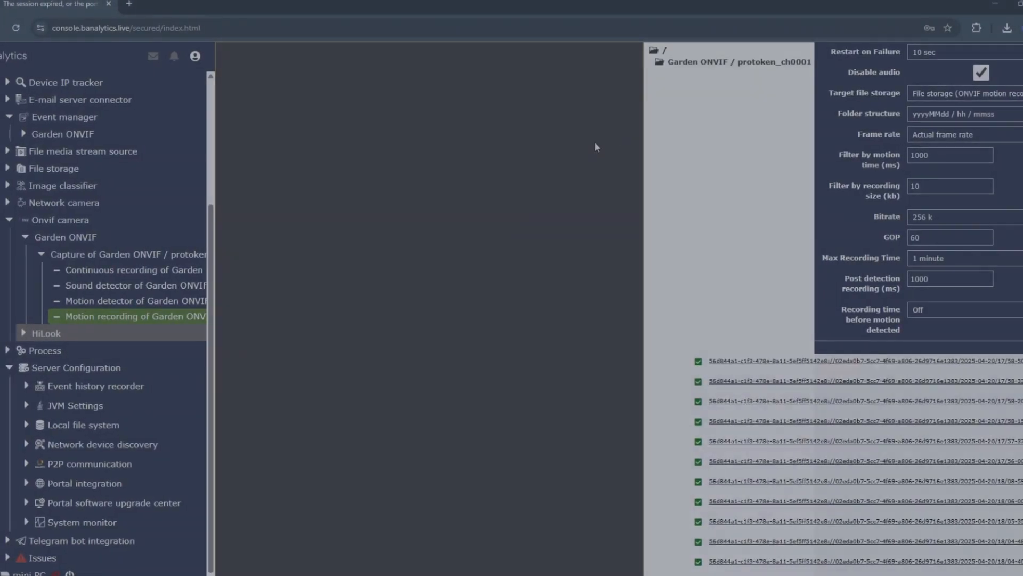
Browse the Garden ONVIF motion recordings to 2025-04-20, hour 18, and play 17-50.mp4
{"action": "left_click", "coordinate": [702, 62]}
{"action": "left_click", "coordinate": [700, 73]}
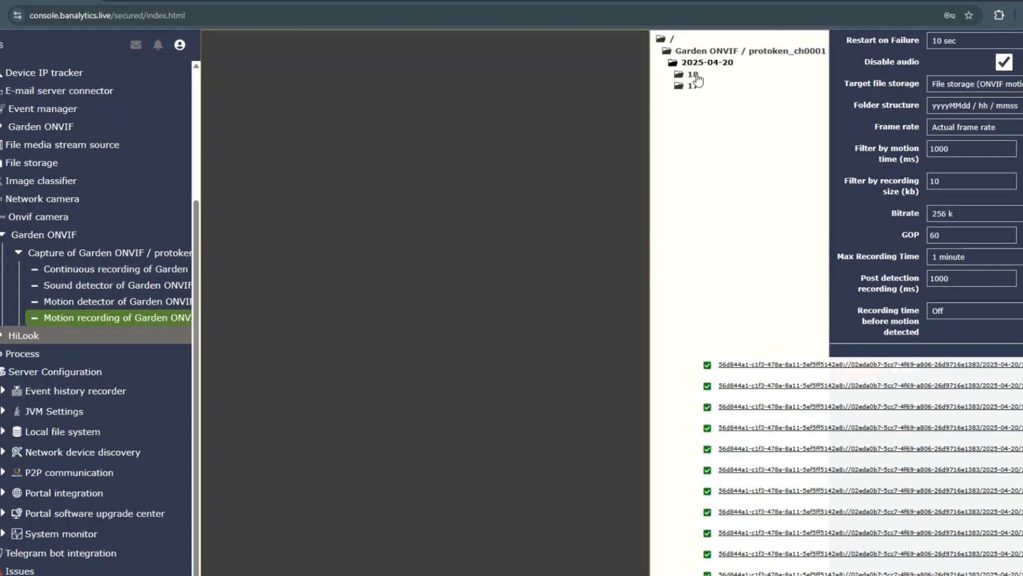
{"action": "left_click", "coordinate": [685, 84]}
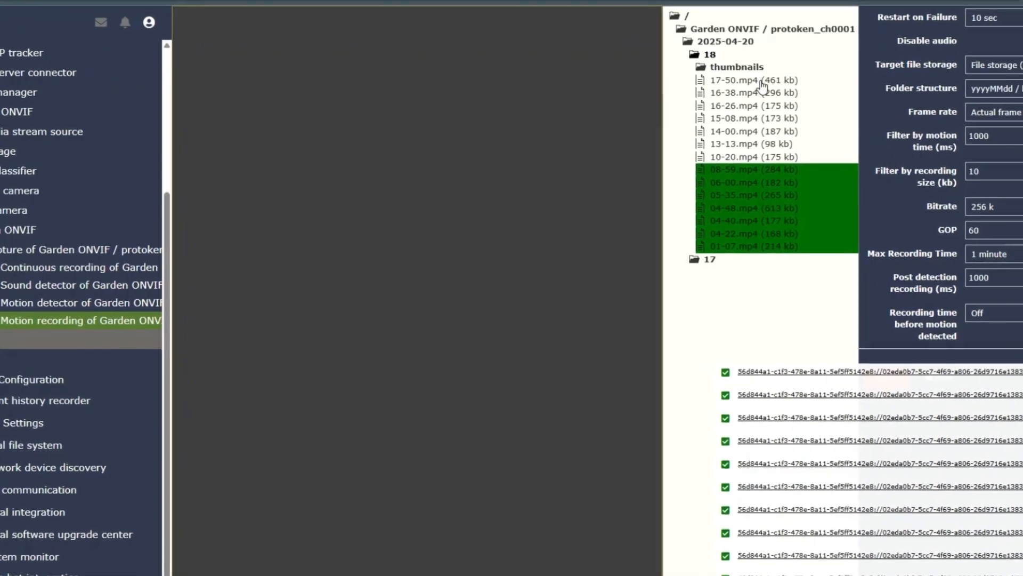
{"action": "left_click", "coordinate": [712, 88]}
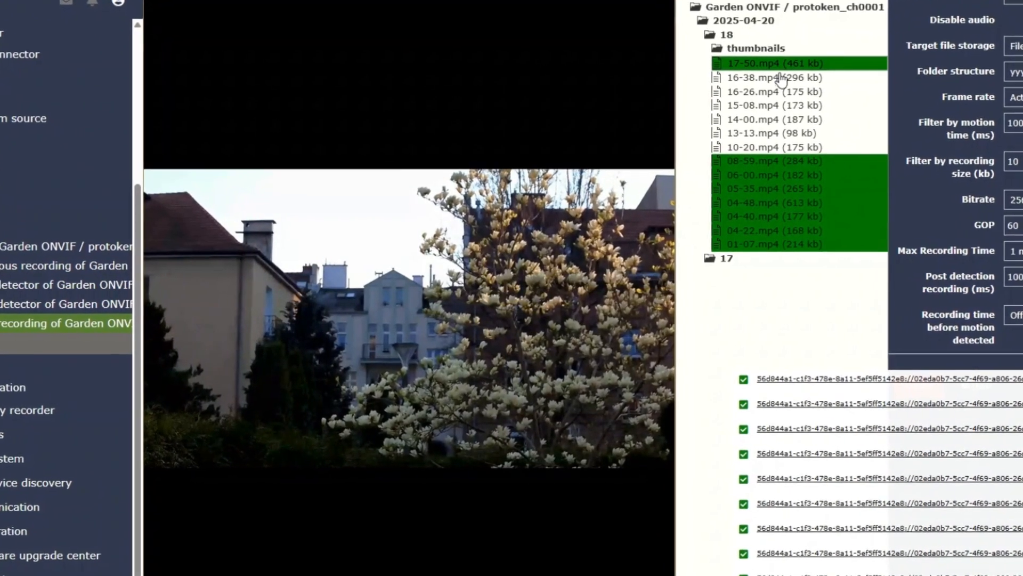
{"action": "left_click", "coordinate": [789, 69]}
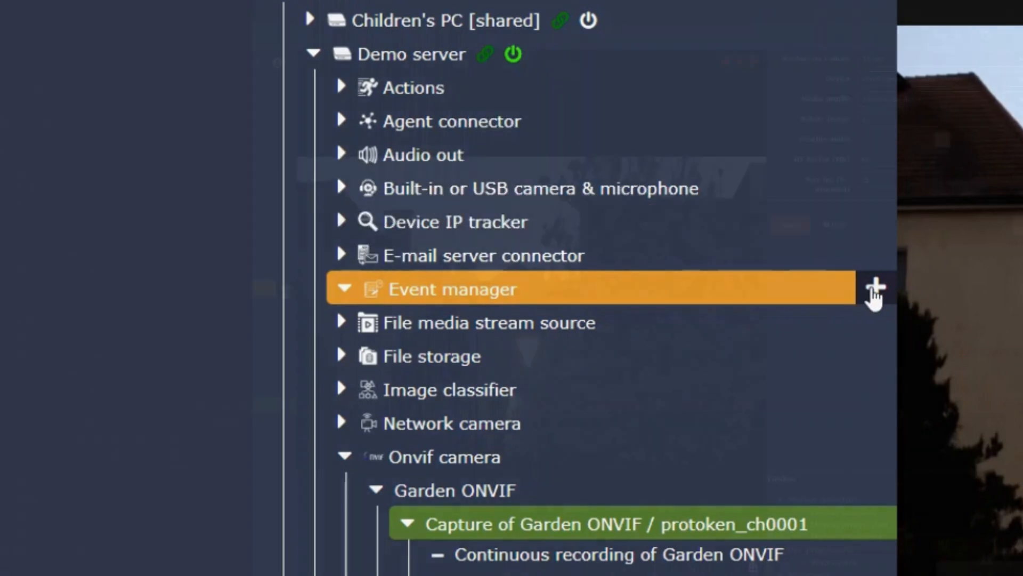
Create an event manager titled "View recordings on timeline" and add a rule named "Forward recordings to history log"
{"action": "left_click", "coordinate": [875, 291]}
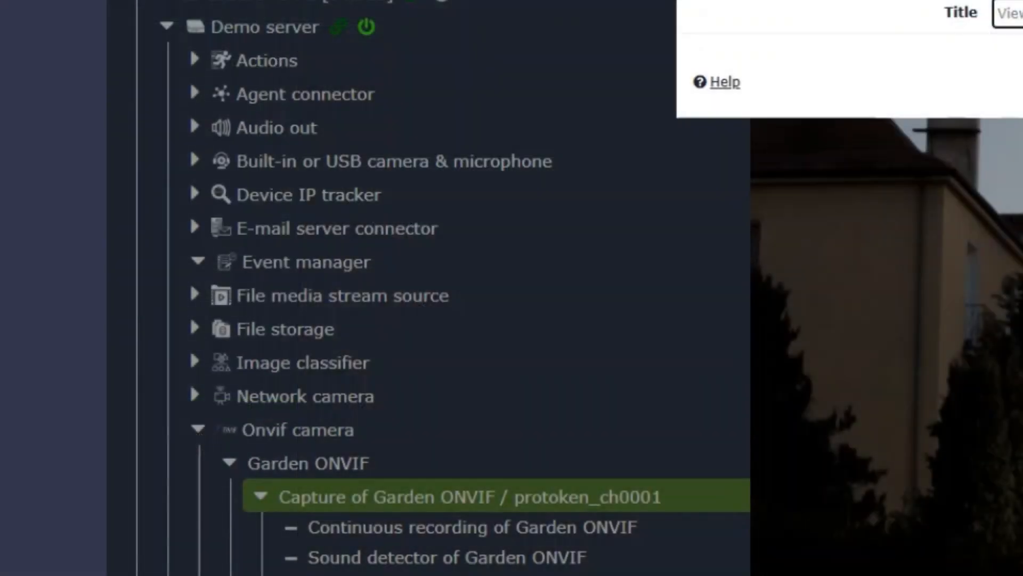
{"action": "left_click", "coordinate": [742, 200]}
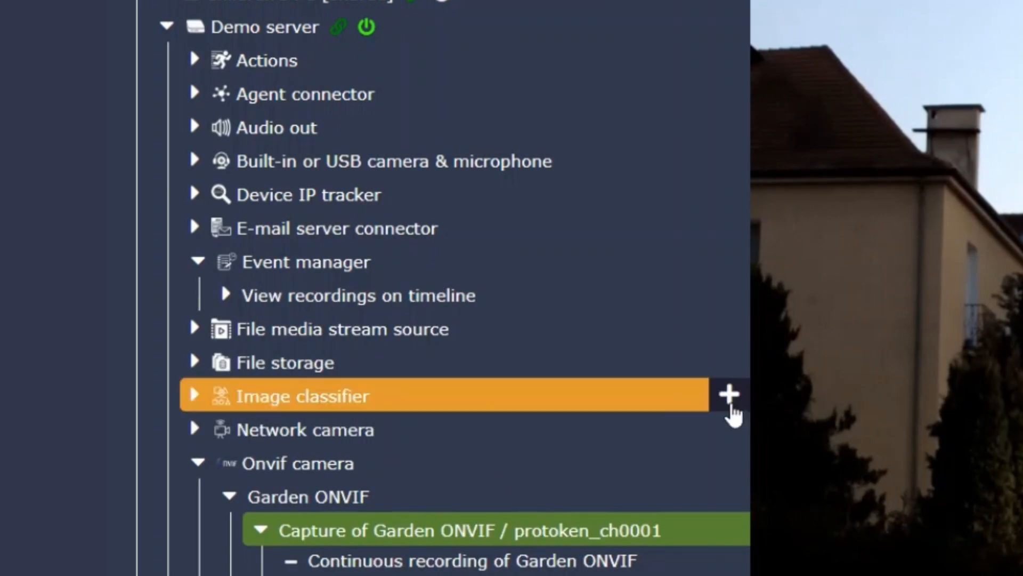
{"action": "left_click", "coordinate": [374, 298]}
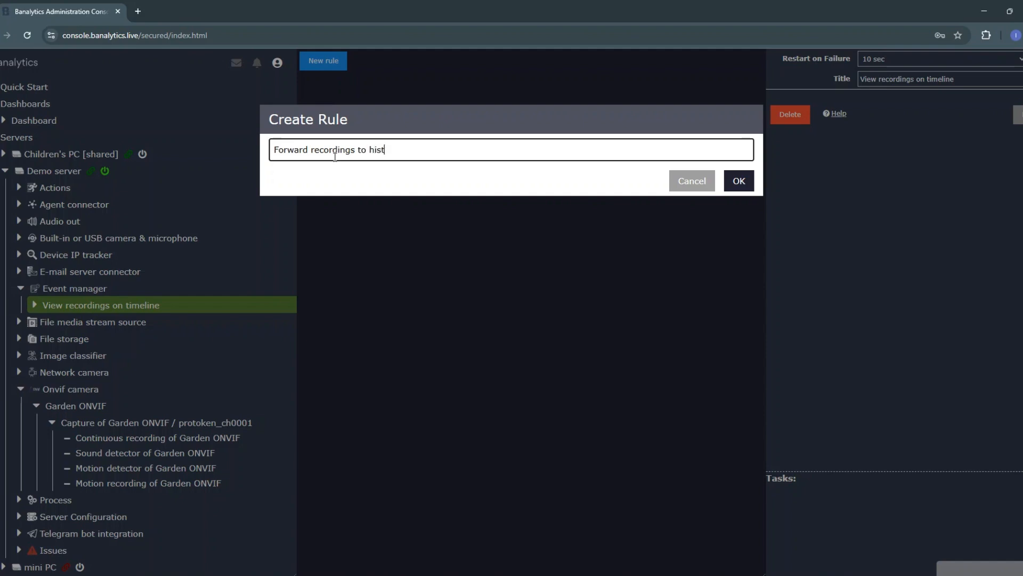
{"action": "key", "text": "Return"}
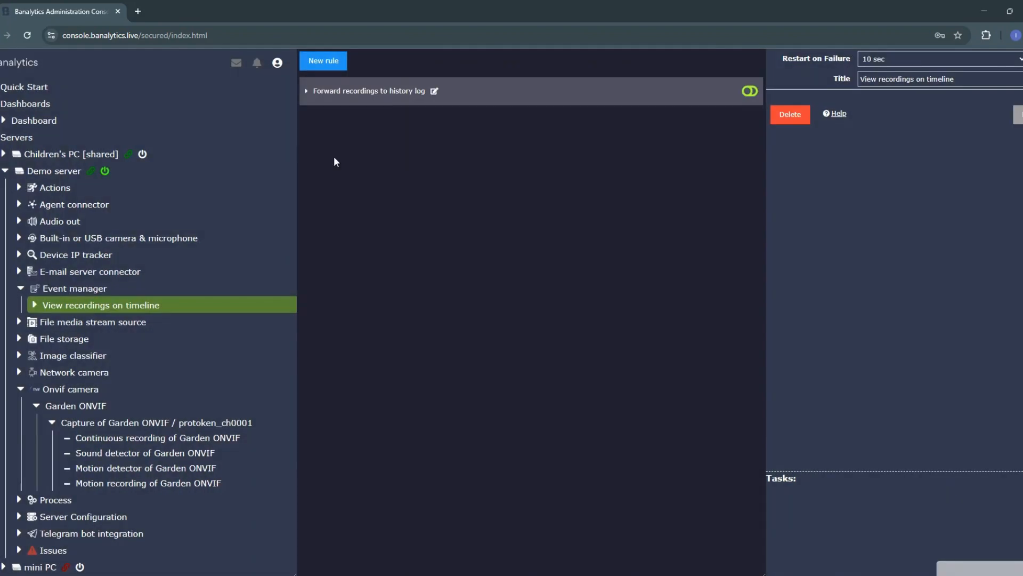
Add the continuous recording and motion recording of Garden ONVIF as event sources of the rule
{"action": "left_click", "coordinate": [378, 110]}
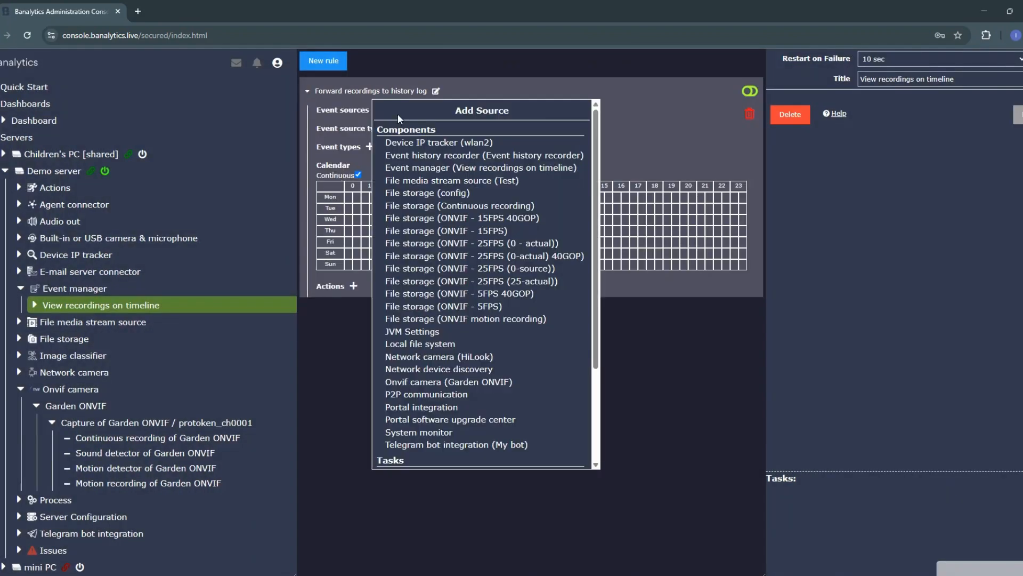
{"action": "scroll", "coordinate": [496, 288], "scroll_direction": "down", "scroll_amount": 5}
{"action": "left_click", "coordinate": [515, 422]}
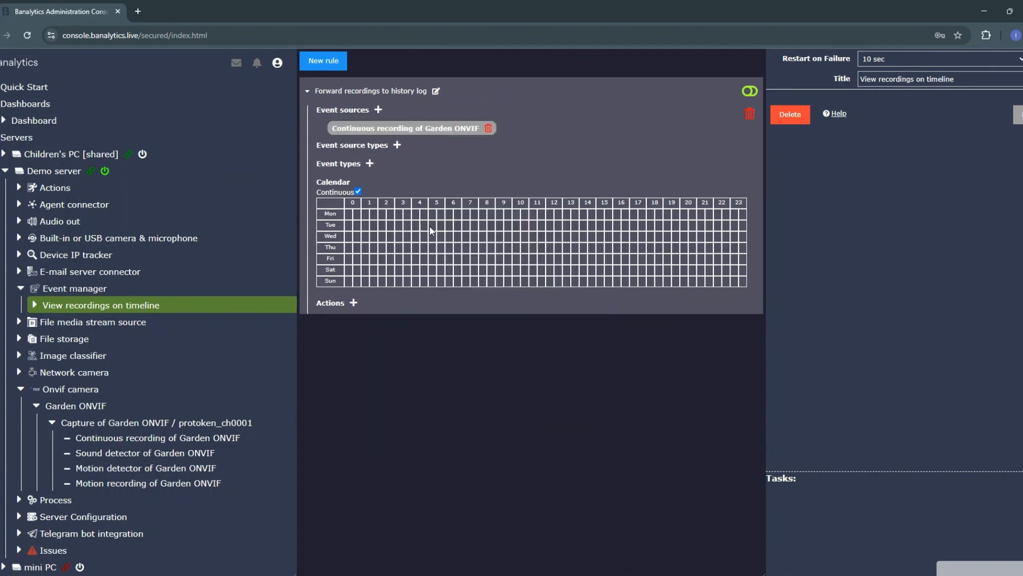
{"action": "left_click", "coordinate": [379, 110]}
{"action": "scroll", "coordinate": [496, 319], "scroll_direction": "down", "scroll_amount": 5}
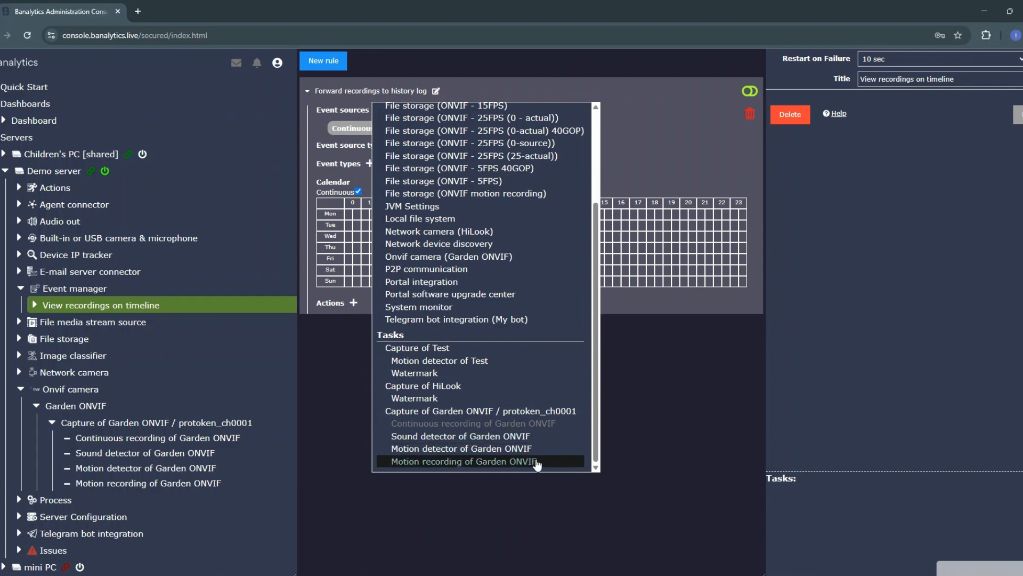
{"action": "left_click", "coordinate": [464, 461]}
Add the File created event type to the rule and set its action to forward events to the Event history recorder
{"action": "left_click", "coordinate": [370, 164]}
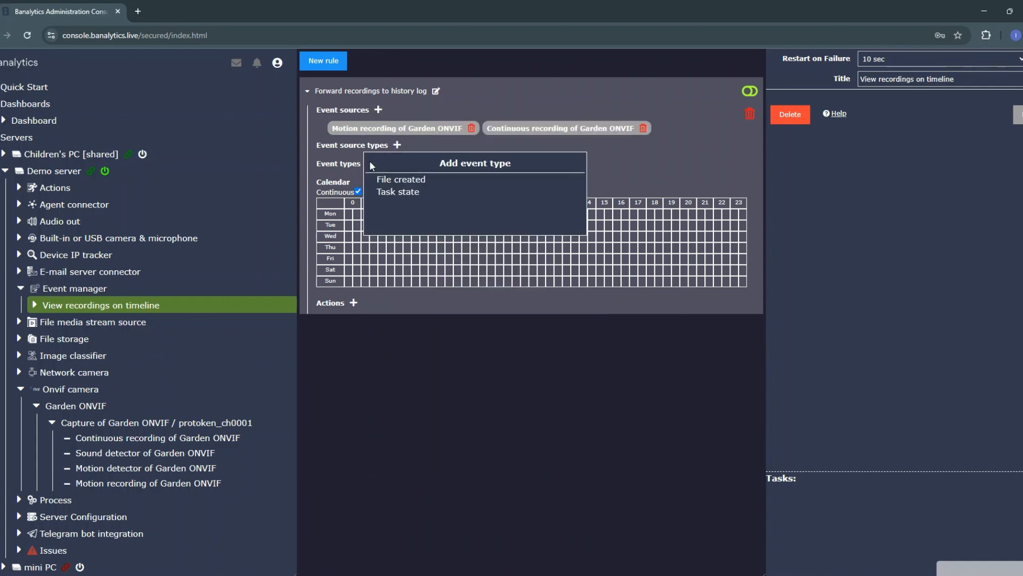
{"action": "left_click", "coordinate": [373, 178]}
{"action": "left_click", "coordinate": [353, 320]}
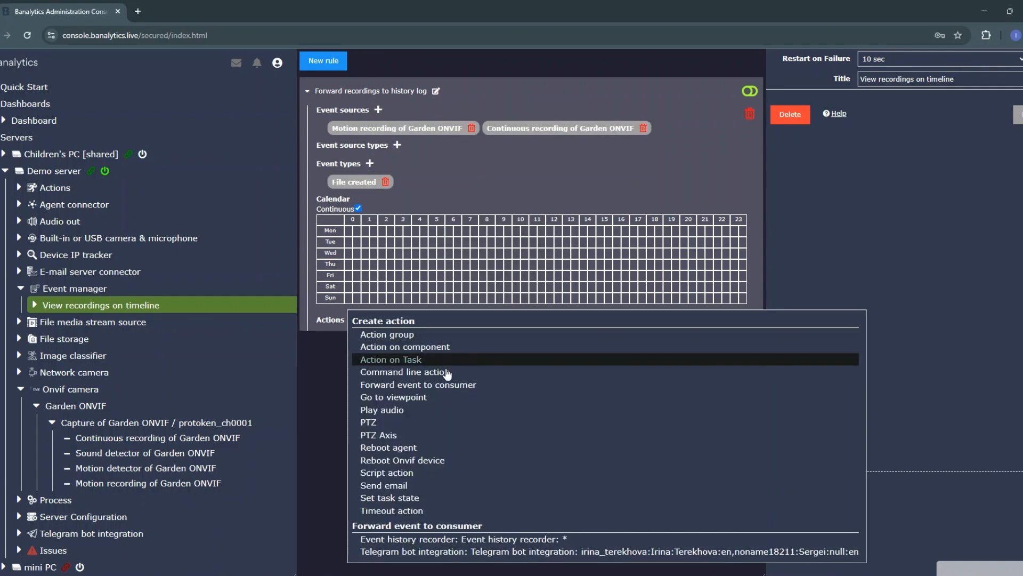
{"action": "left_click", "coordinate": [513, 539]}
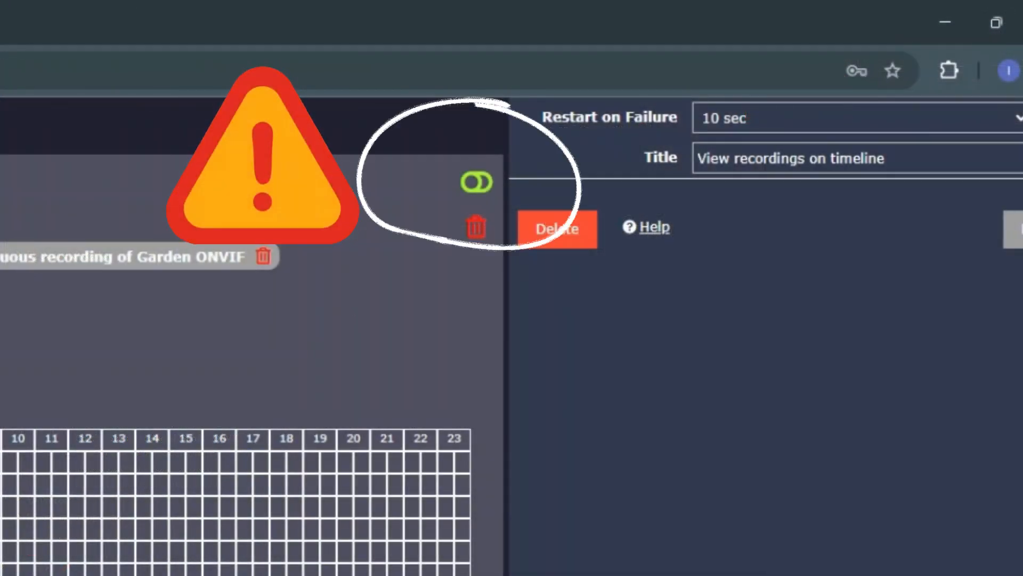
Enable the "Forward recordings to history log" rule
{"action": "left_click", "coordinate": [476, 184]}
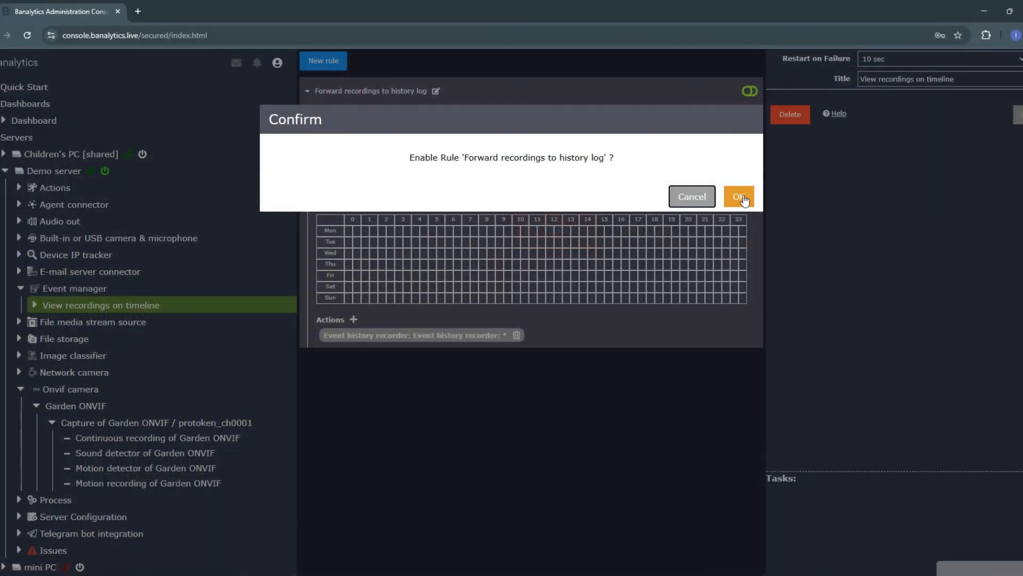
{"action": "left_click", "coordinate": [740, 197]}
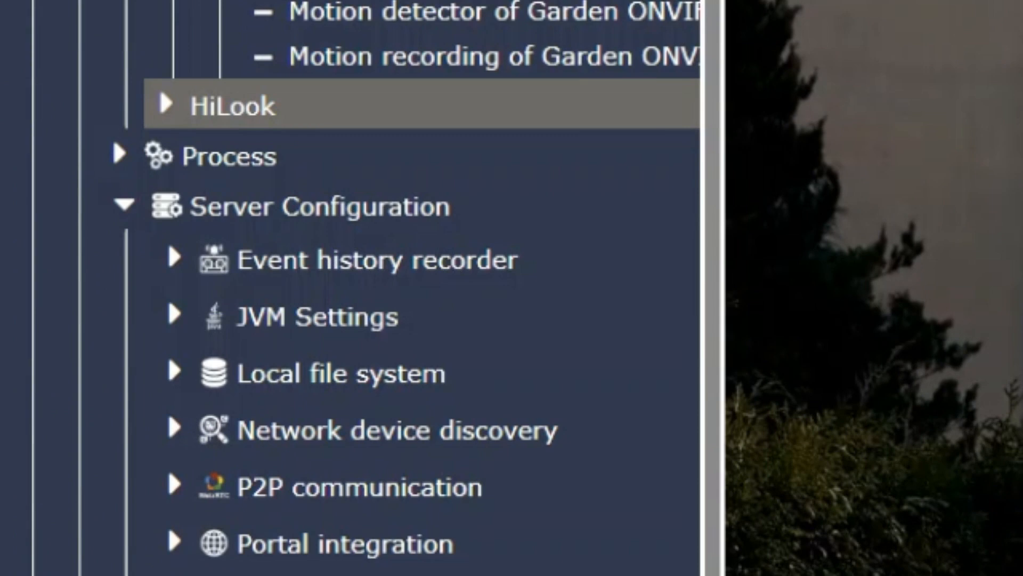
View the Event history recorder timeline and play a motion recording of Garden ONVIF from around 17:55
{"action": "left_click", "coordinate": [490, 277]}
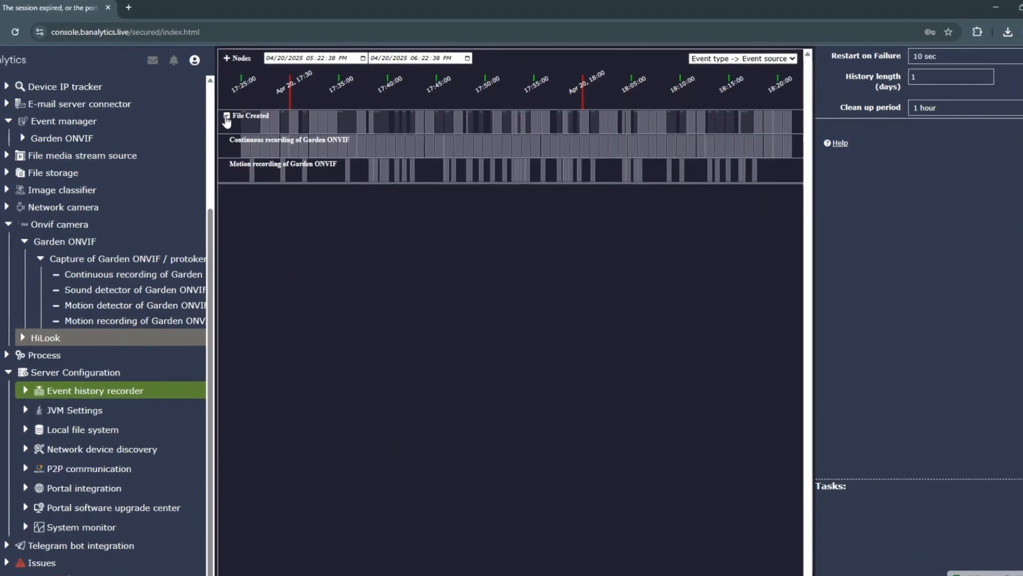
{"action": "left_click", "coordinate": [542, 169]}
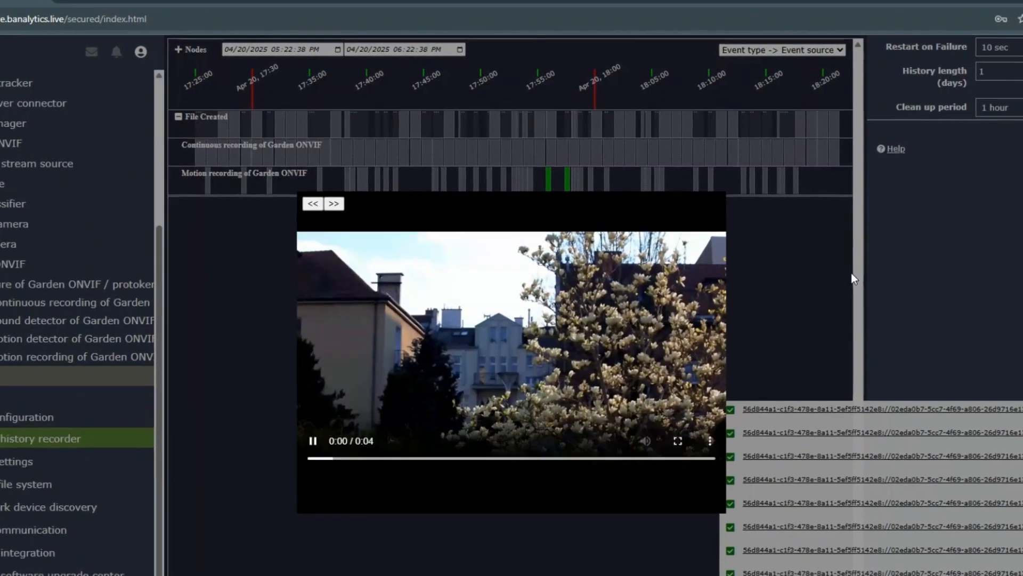